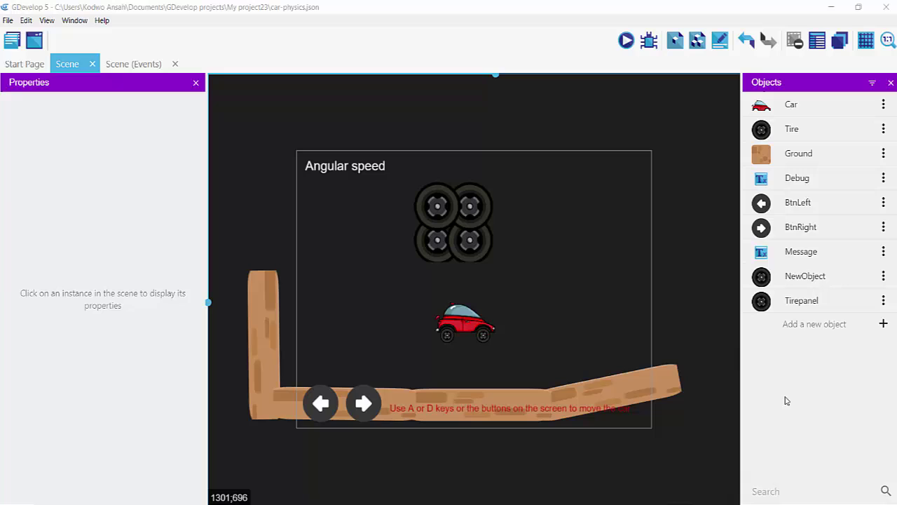
Delete the Tirepanel object from the Objects panel and confirm removing all its references
{"action": "left_click", "coordinate": [427, 242]}
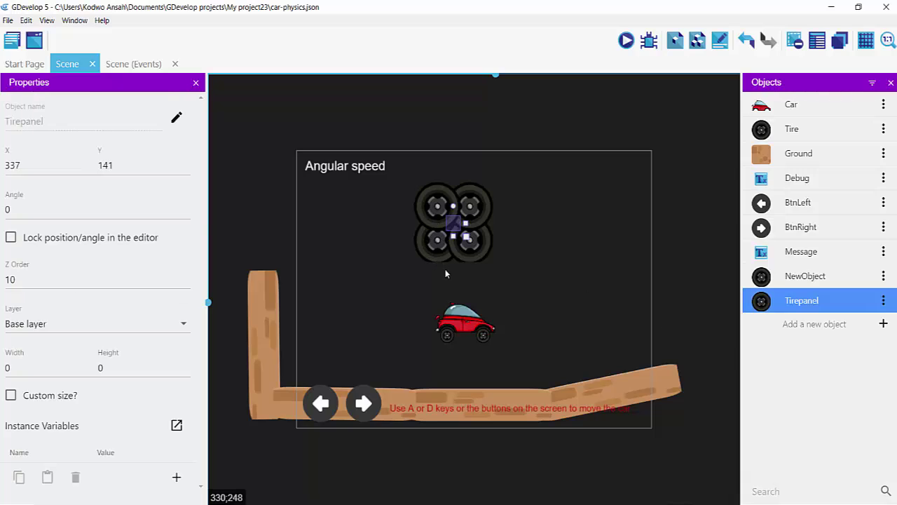
{"action": "left_click", "coordinate": [538, 255]}
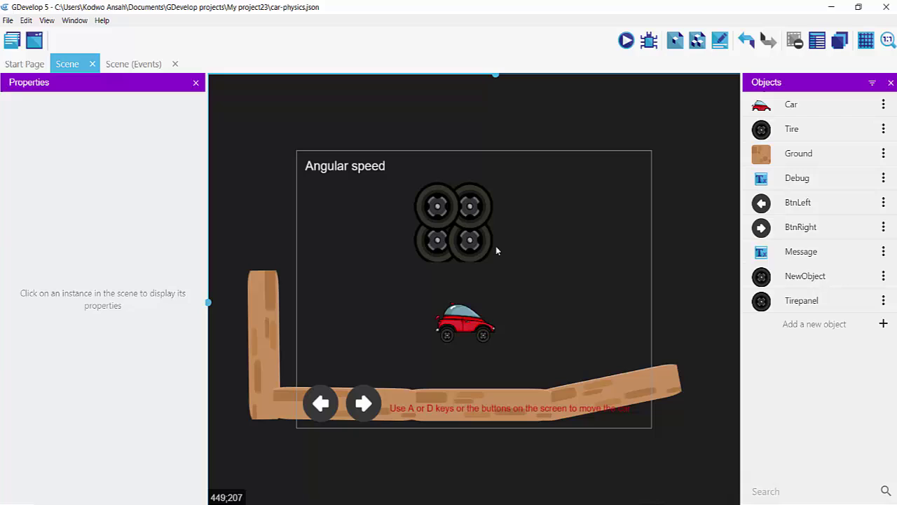
{"action": "left_click", "coordinate": [883, 301]}
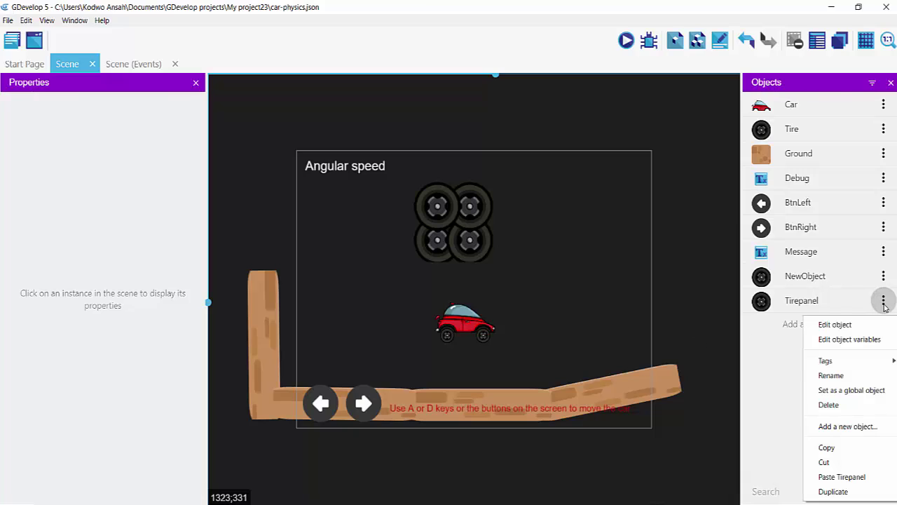
{"action": "left_click", "coordinate": [829, 405]}
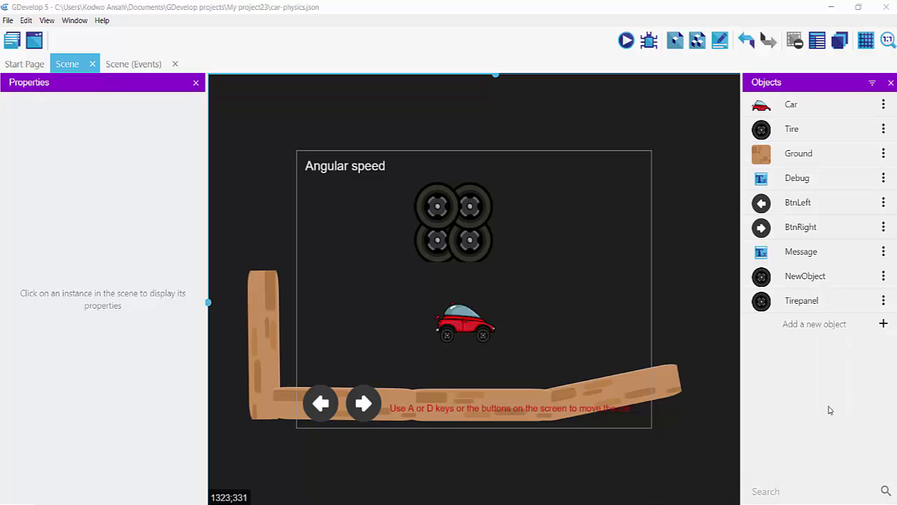
{"action": "left_click", "coordinate": [501, 264]}
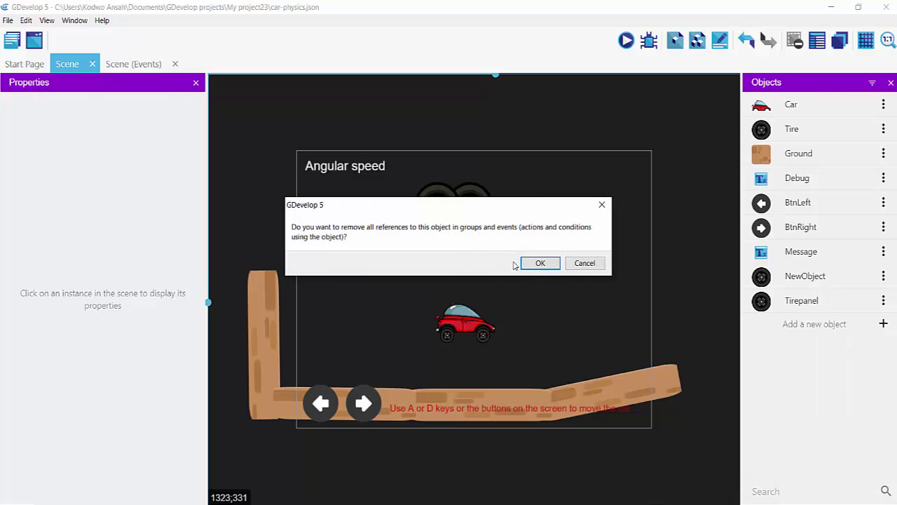
{"action": "left_click", "coordinate": [527, 265]}
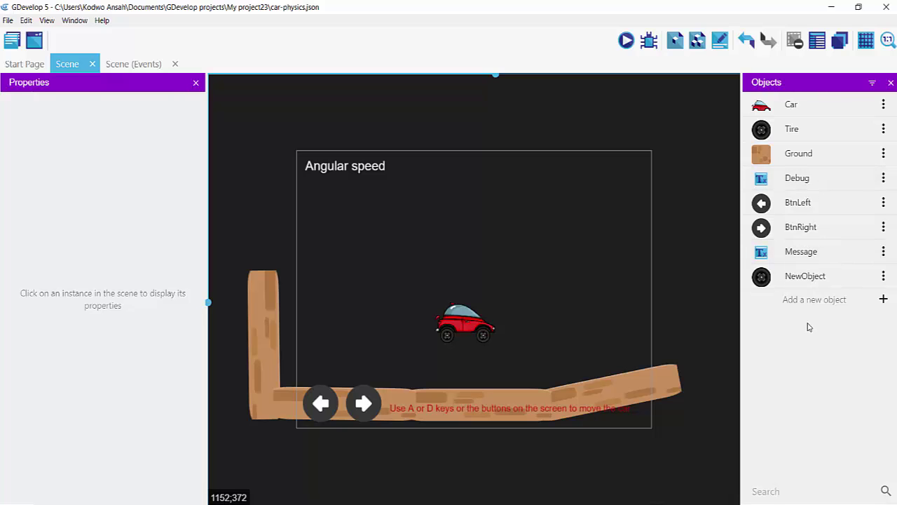
Start adding a new object to the car-physics scene
{"action": "left_click", "coordinate": [884, 300]}
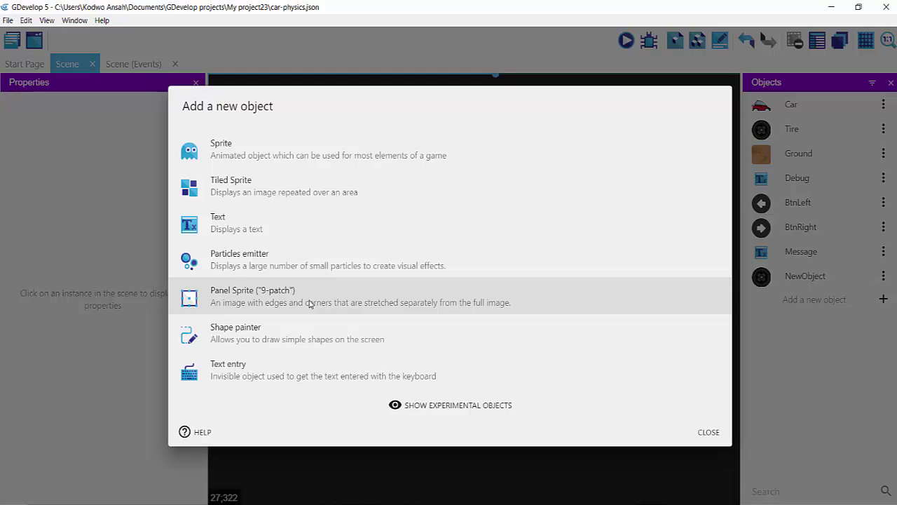
Create a Panel Sprite object named 'tire' that uses tire.png as its image
{"action": "left_click", "coordinate": [311, 303]}
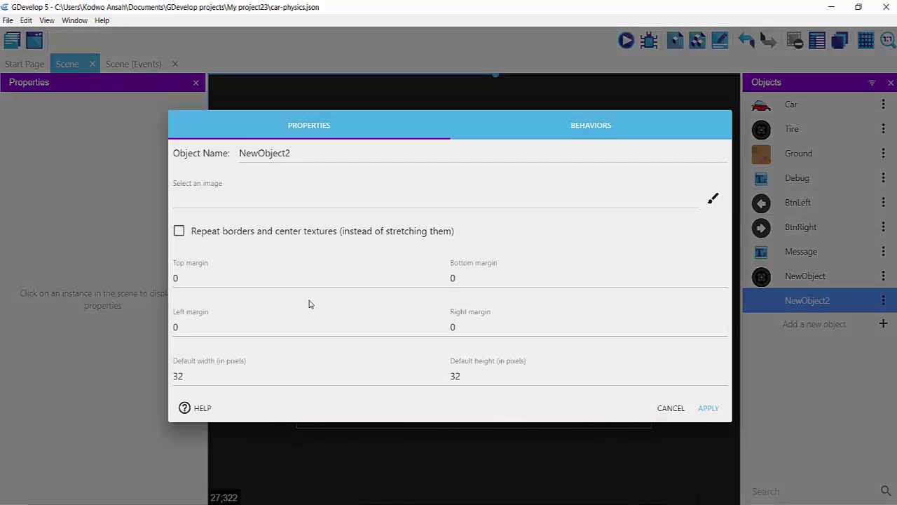
{"action": "double_click", "coordinate": [298, 152]}
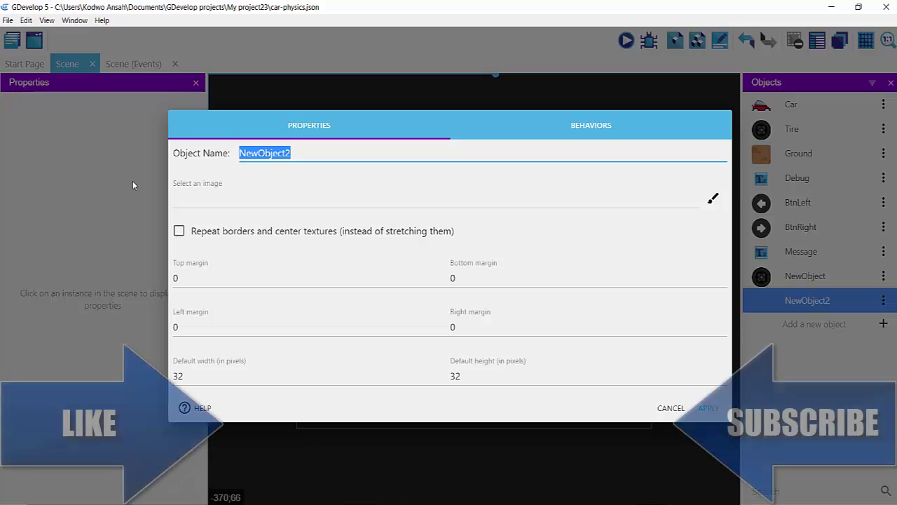
{"action": "type", "text": "tire"}
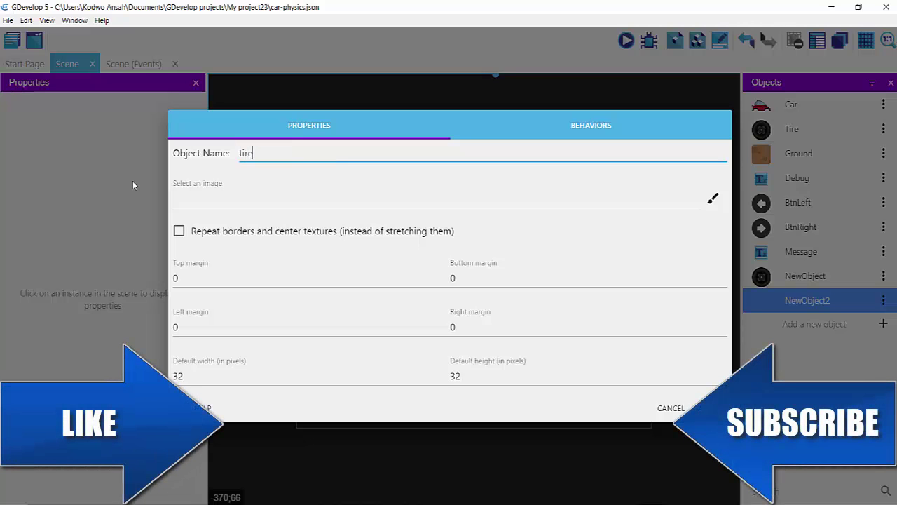
{"action": "left_click", "coordinate": [201, 199]}
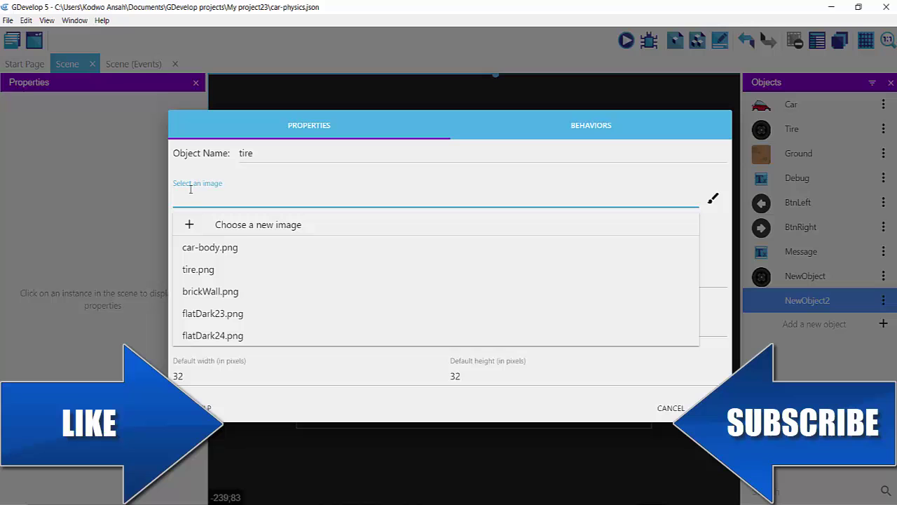
{"action": "left_click", "coordinate": [190, 274]}
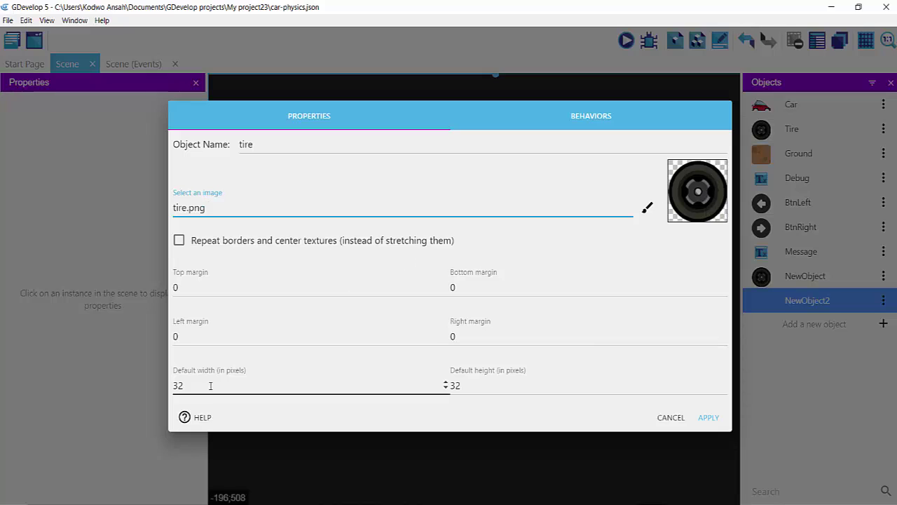
Set the tire margins to top 100, bottom 200, left 300, right 400 and apply
{"action": "left_click", "coordinate": [207, 290]}
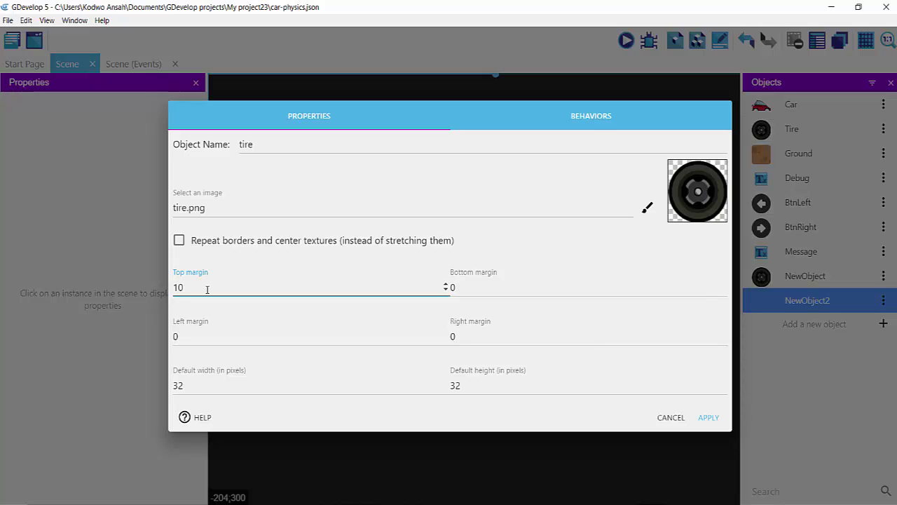
{"action": "left_click", "coordinate": [467, 291]}
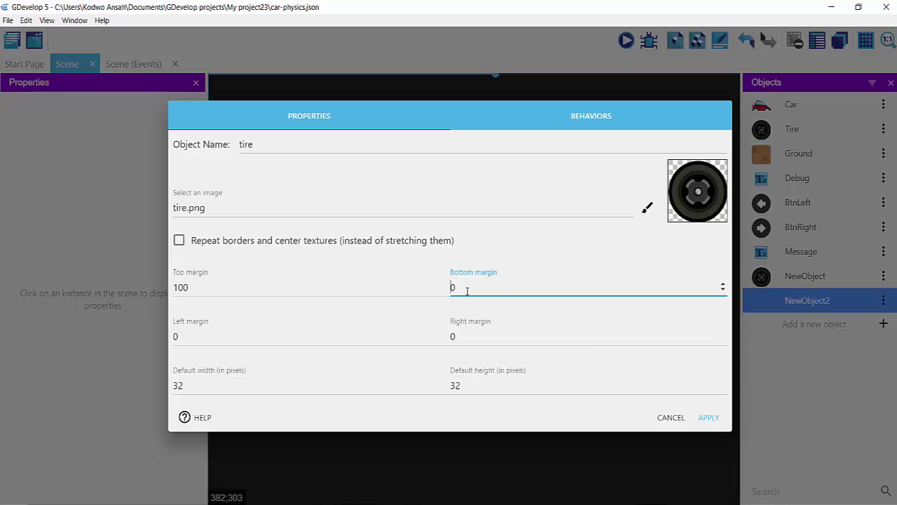
{"action": "left_click", "coordinate": [226, 340]}
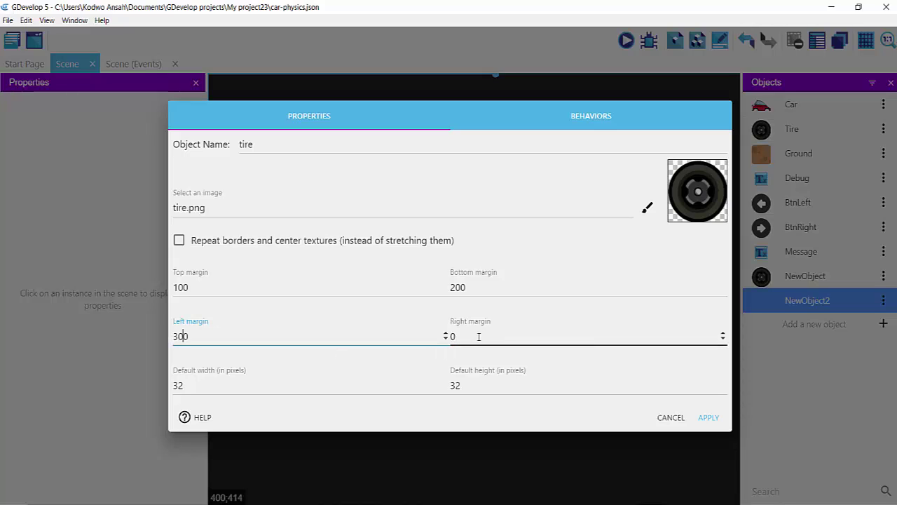
{"action": "left_click", "coordinate": [452, 336]}
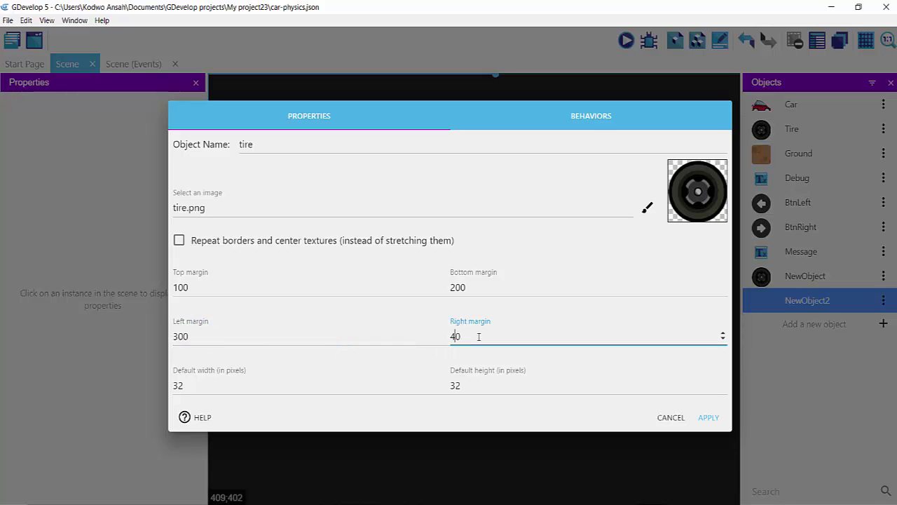
{"action": "left_click", "coordinate": [712, 421]}
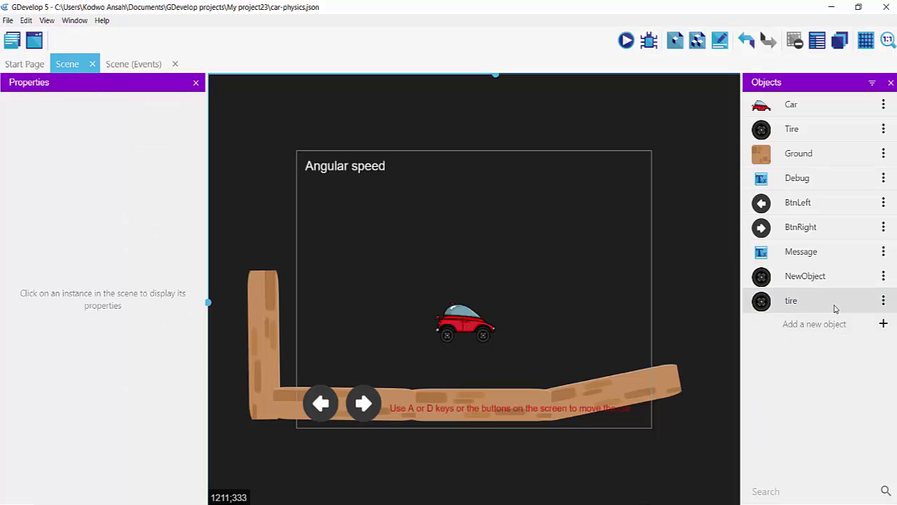
Place a tire instance in the scene at 362, 141 and reopen the tire object's properties
{"action": "left_click_drag", "start_coordinate": [834, 308], "coordinate": [464, 223]}
{"action": "left_click", "coordinate": [474, 238]}
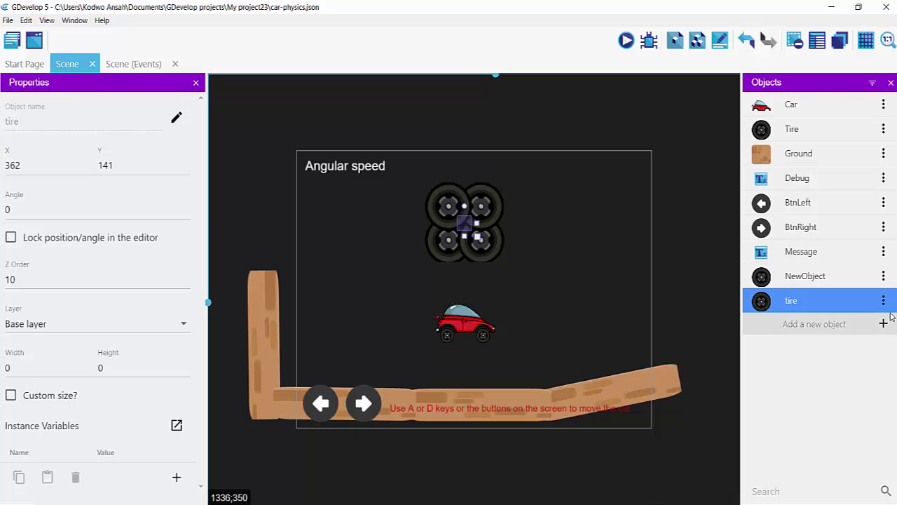
{"action": "right_click", "coordinate": [819, 322]}
{"action": "left_click", "coordinate": [834, 325]}
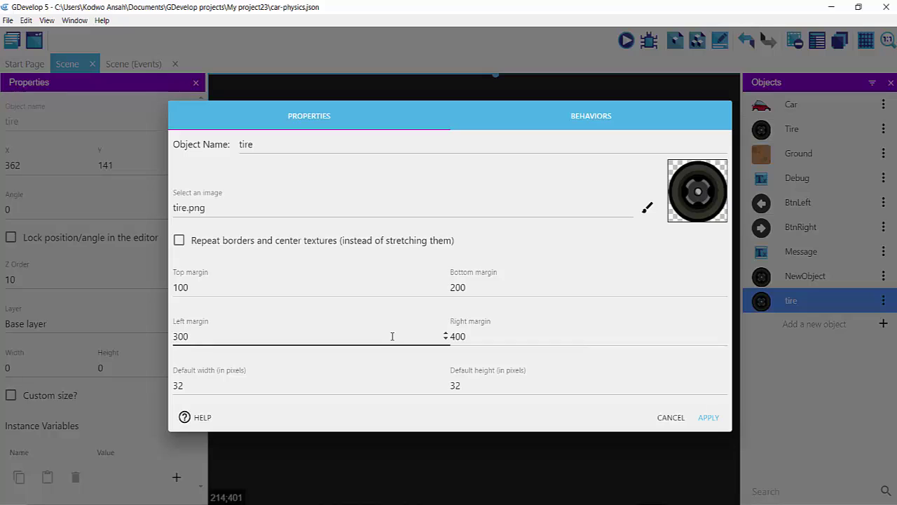
Apply the tire object's unchanged margins of 100, 200, 300 and 400
{"action": "left_click", "coordinate": [701, 419]}
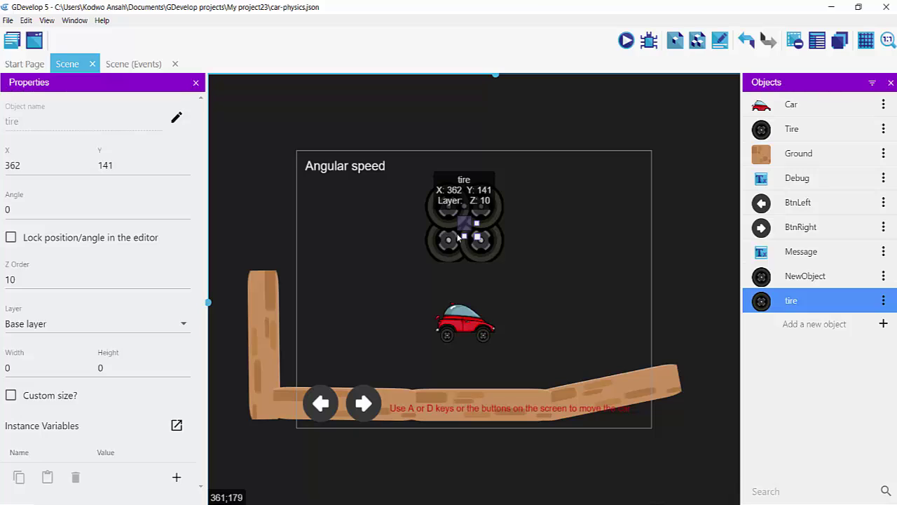
Launch a scene preview and drive the car left, right, then left with A and D
{"action": "left_click", "coordinate": [624, 42]}
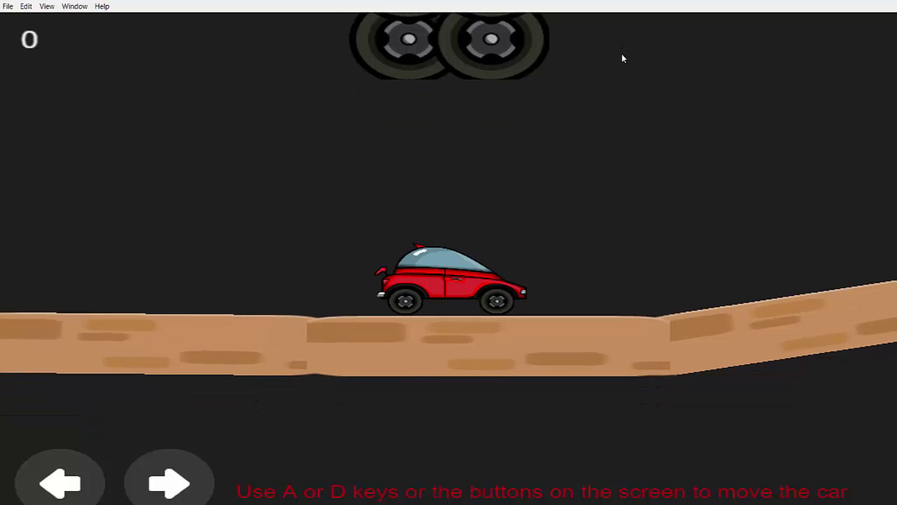
{"action": "key", "text": "a"}
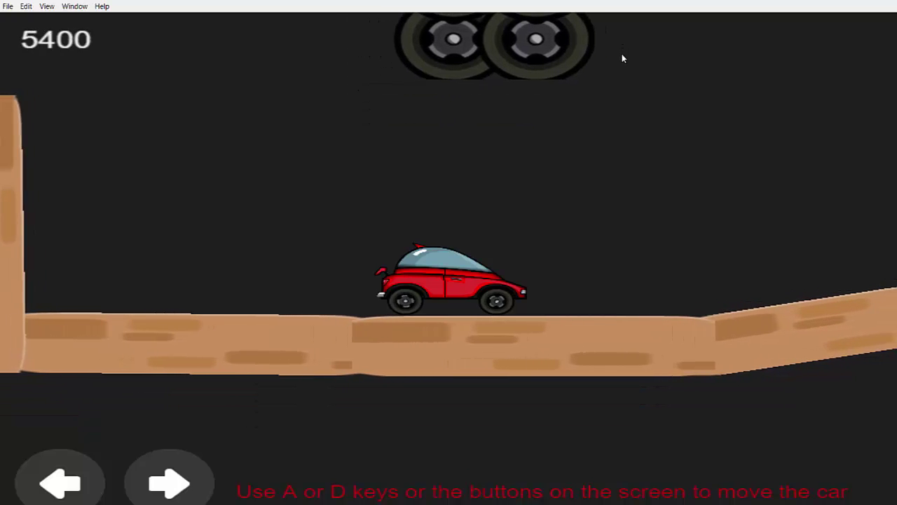
{"action": "key", "text": "d"}
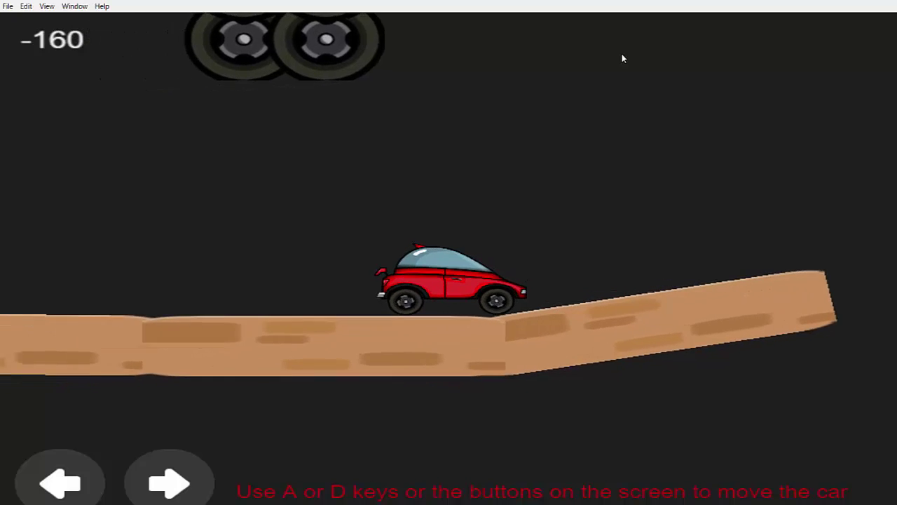
{"action": "key", "text": "a"}
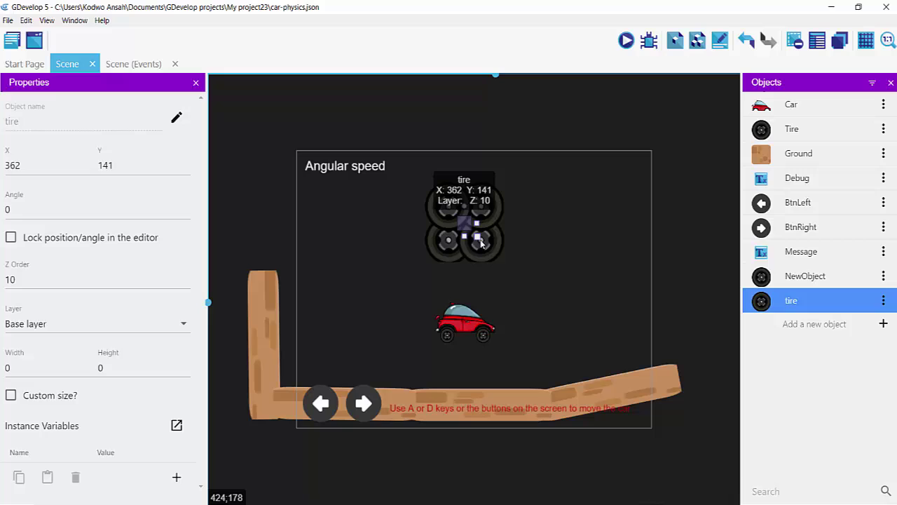
Move the tire instance beside the car to about X 159, Y 368 and relaunch the preview
{"action": "left_click_drag", "start_coordinate": [480, 242], "coordinate": [373, 358]}
{"action": "left_click", "coordinate": [627, 43]}
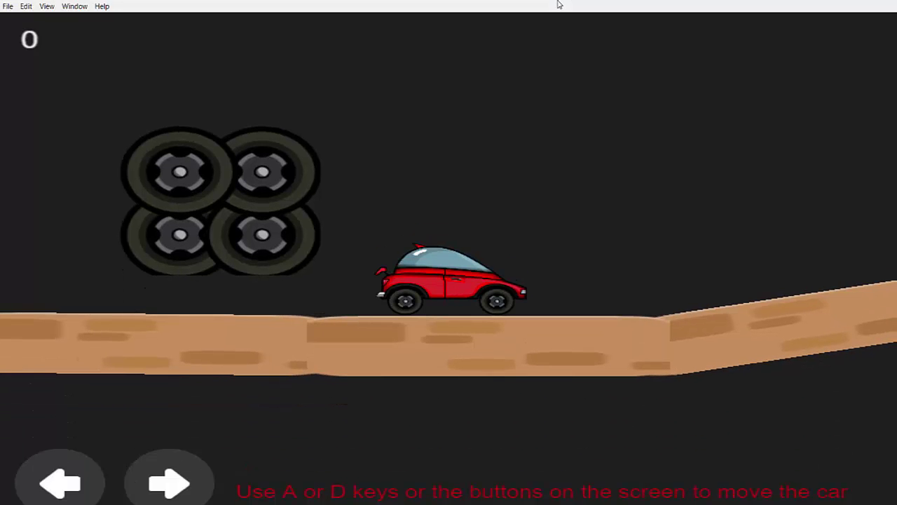
Drive the car back and forth with A and D between the ramp and the left wall
{"action": "key", "text": "d"}
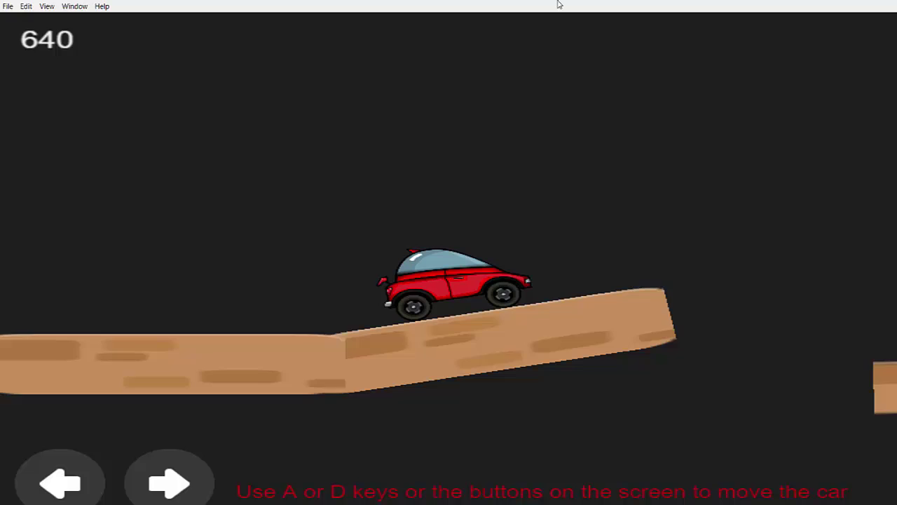
{"action": "key", "text": "a"}
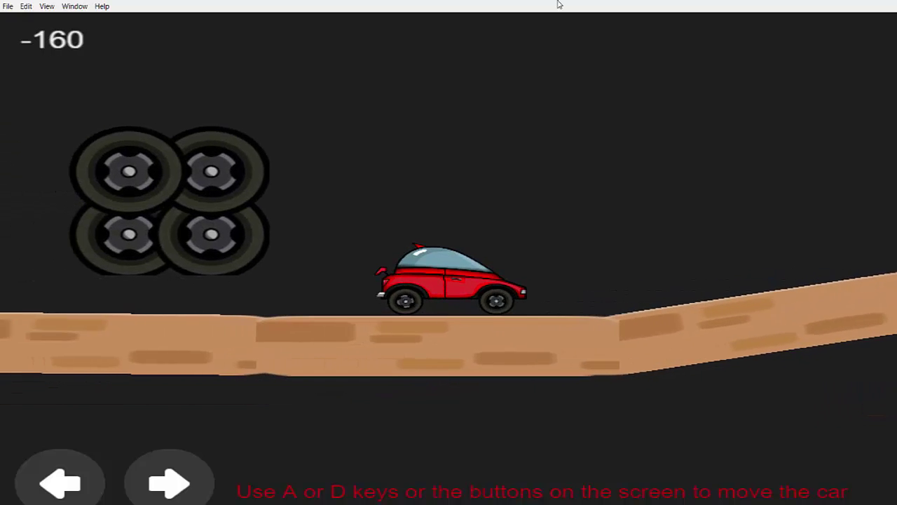
{"action": "key", "text": "a"}
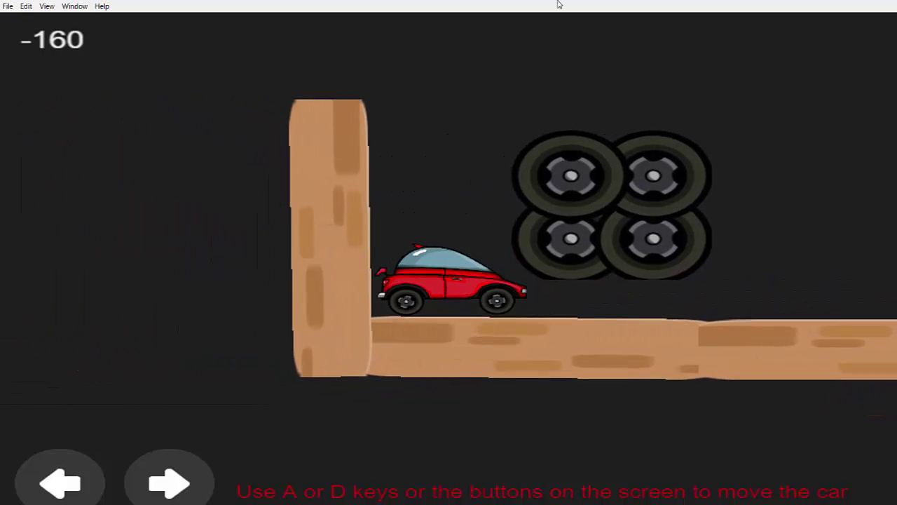
{"action": "key", "text": "d"}
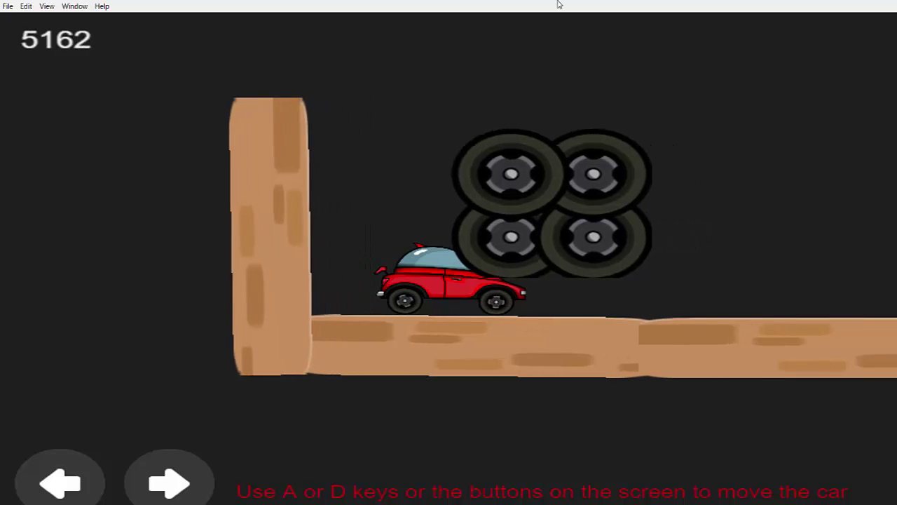
{"action": "key", "text": "d"}
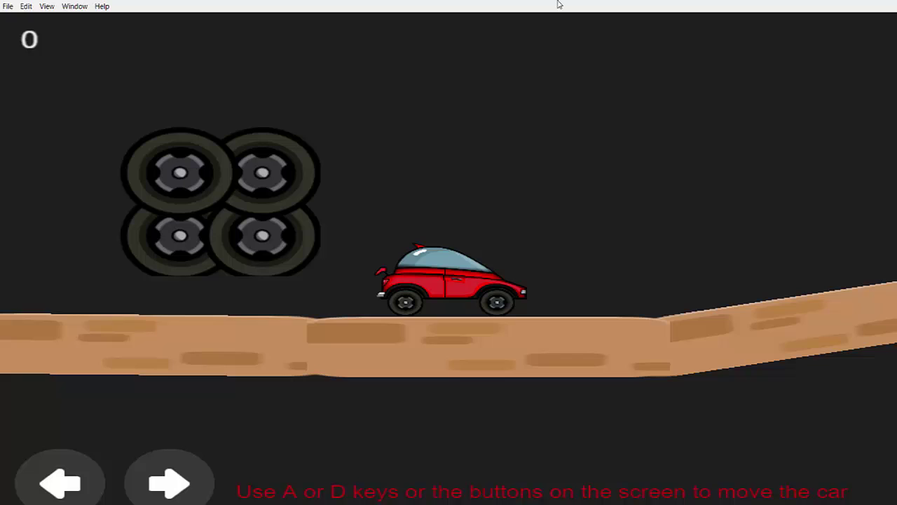
{"action": "key", "text": "d"}
{"action": "key", "text": "d"}
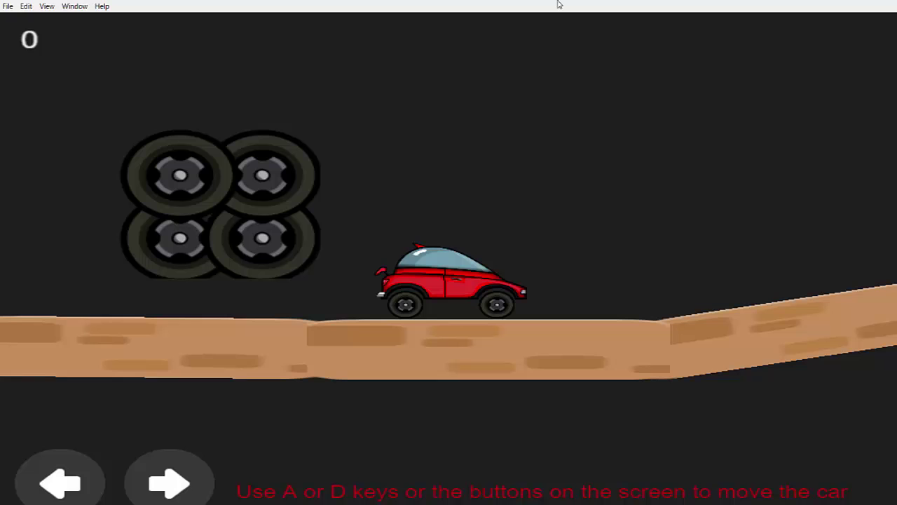
{"action": "key", "text": "d"}
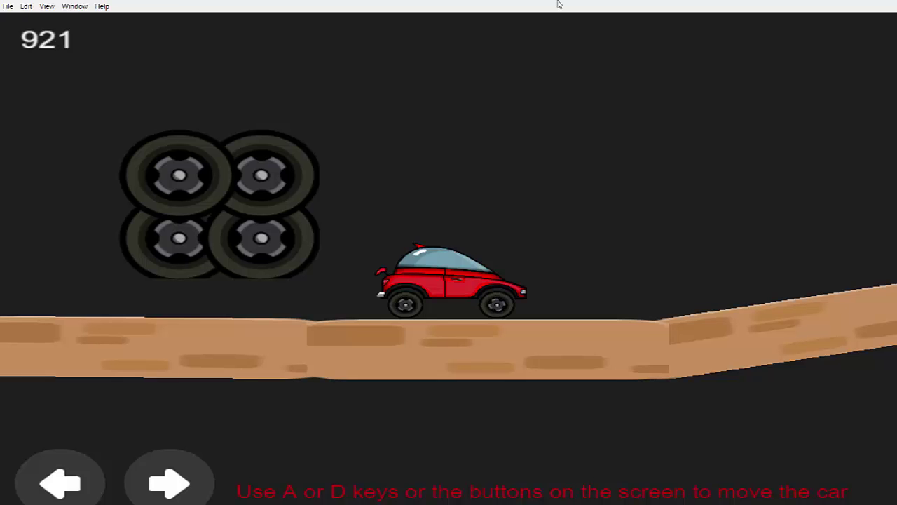
{"action": "key", "text": "a"}
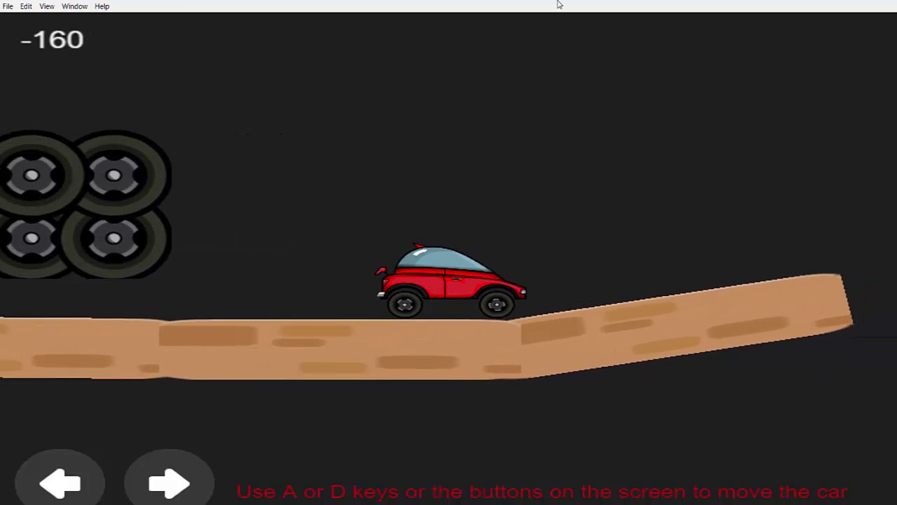
{"action": "key", "text": "a"}
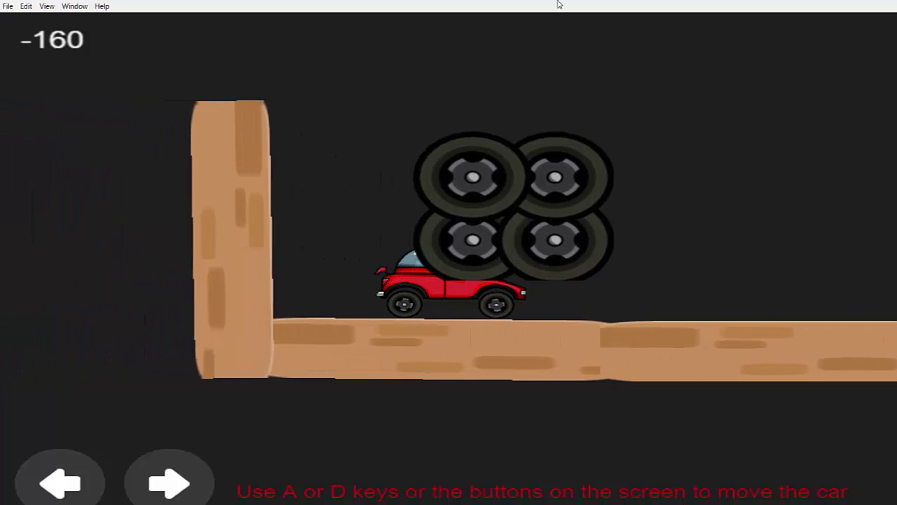
{"action": "key", "text": "d"}
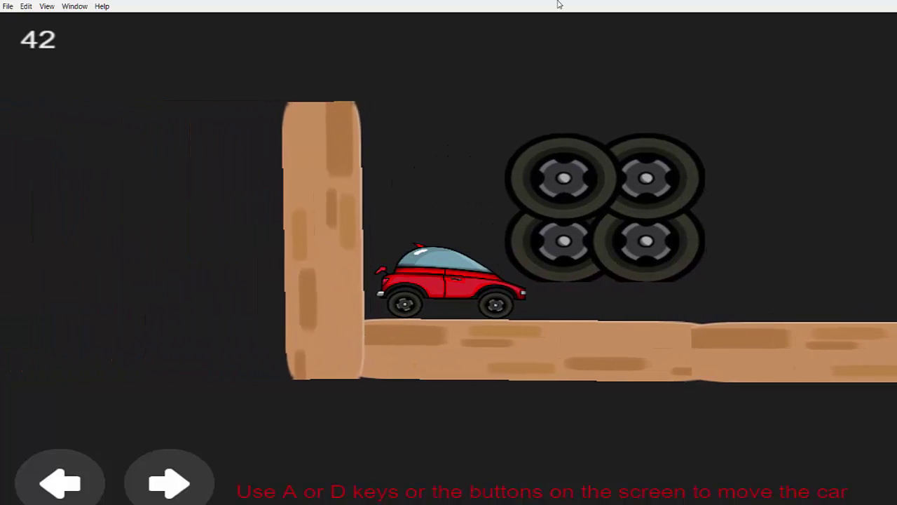